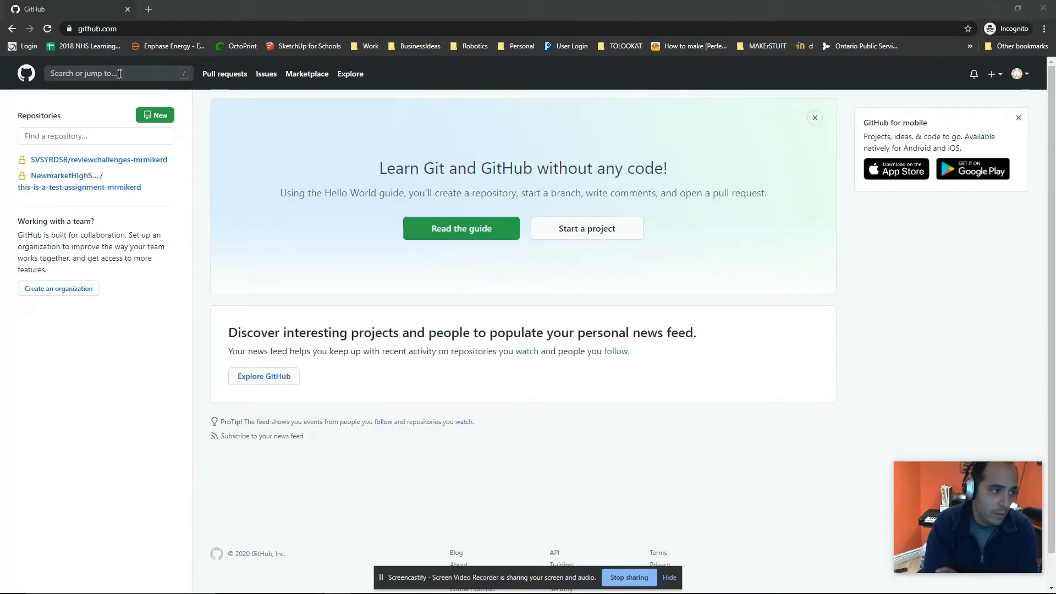
Step: Open the reviewchallenges-mrmikerd repository on GitHub and copy its HTTPS clone URL
mouse_move(91, 160)
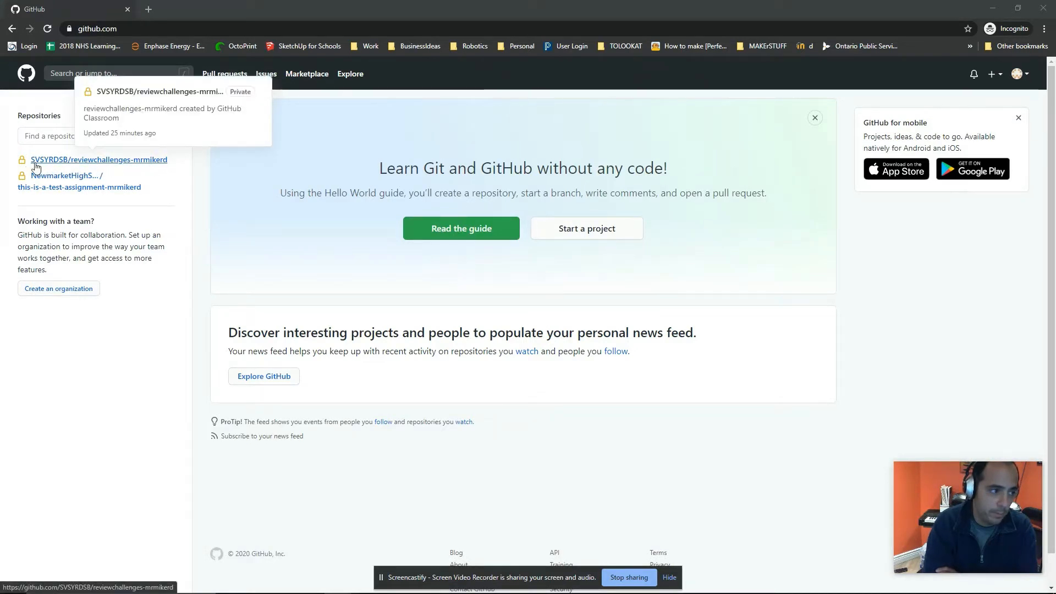
click(76, 161)
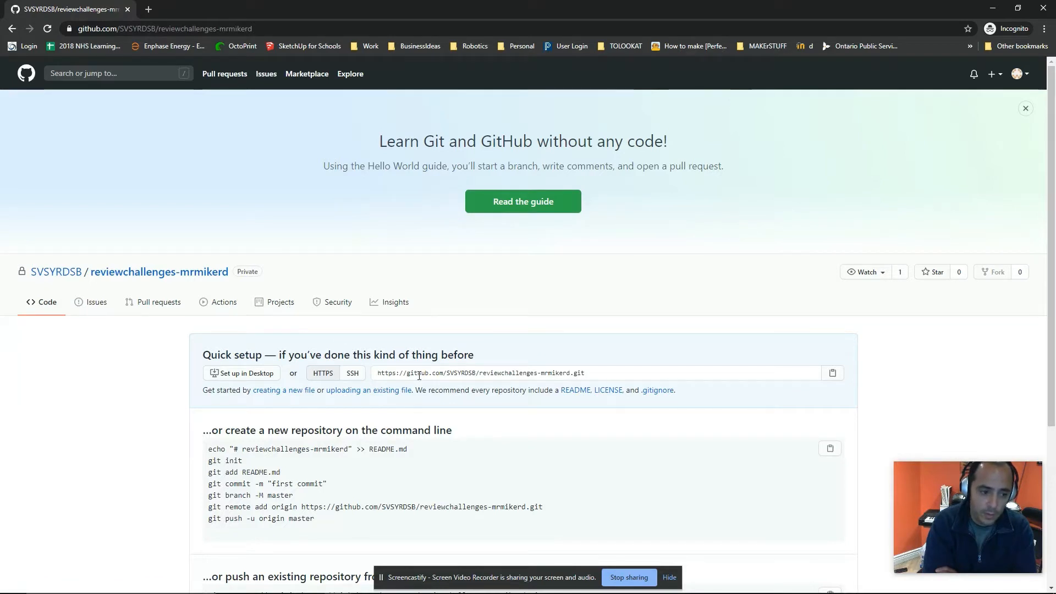
drag(378, 374, 591, 374)
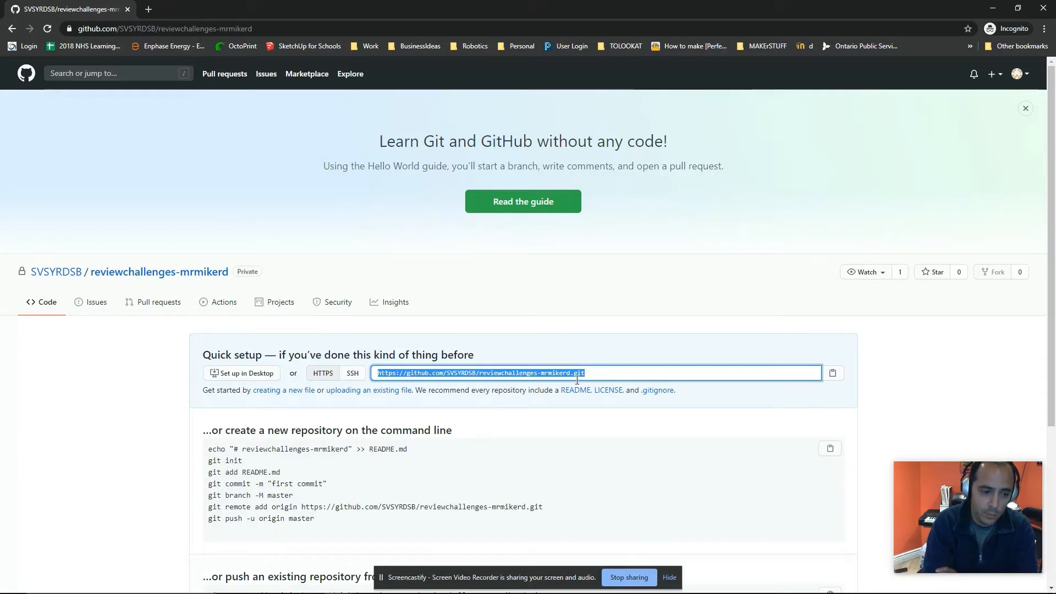
right_click(499, 371)
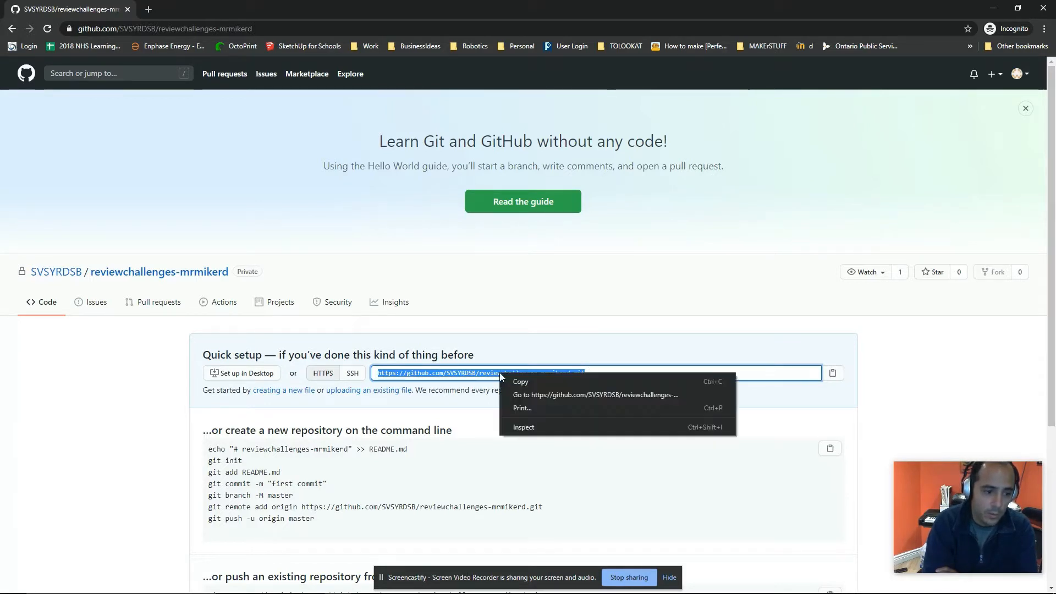
click(528, 381)
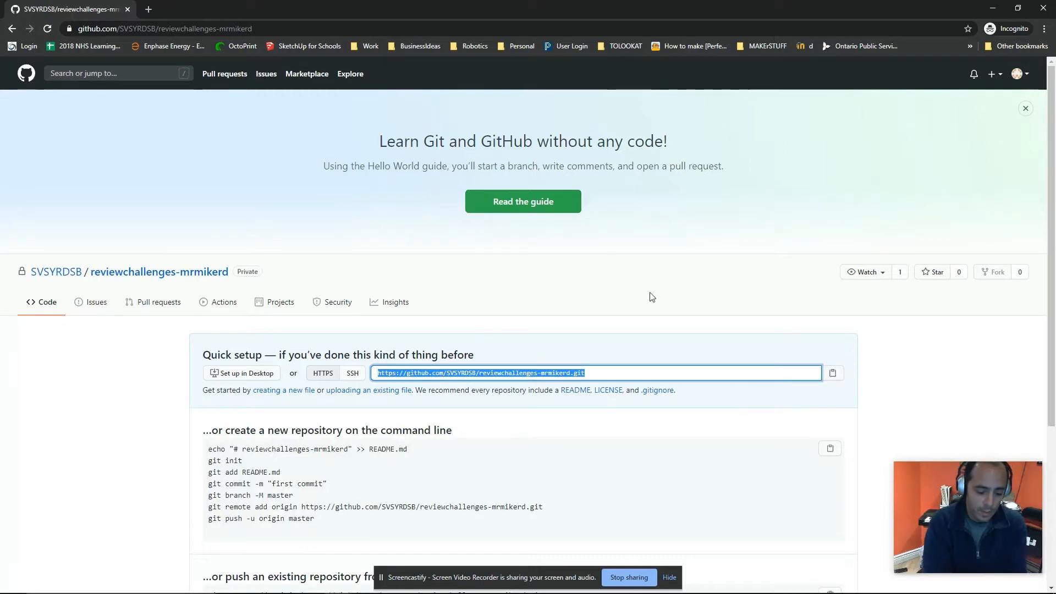
Step: Switch to NetBeans and maximize its window
key(alt+Tab)
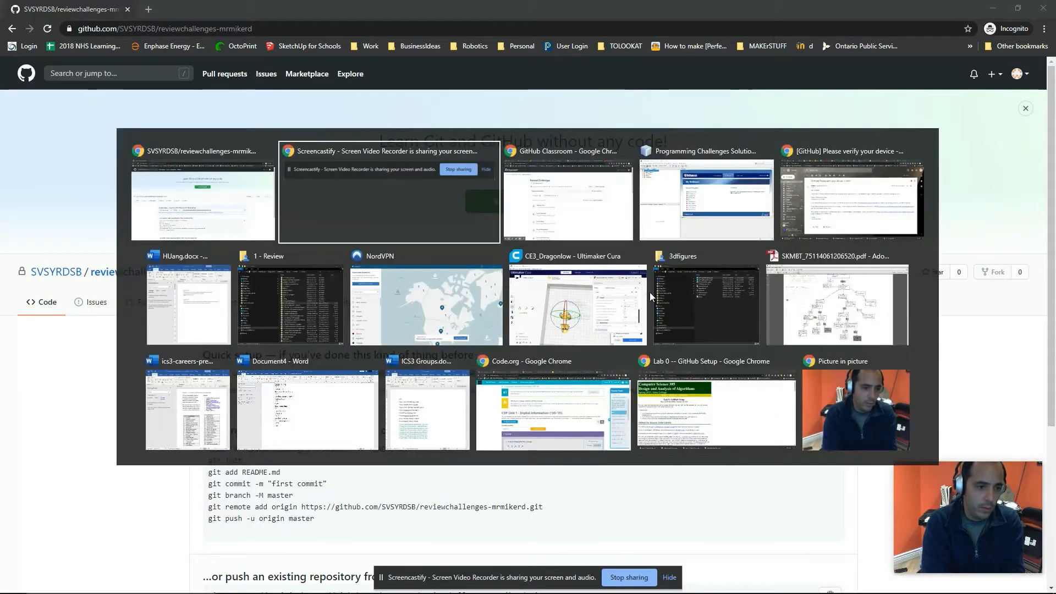
key(alt+Tab)
key(alt+Tab)
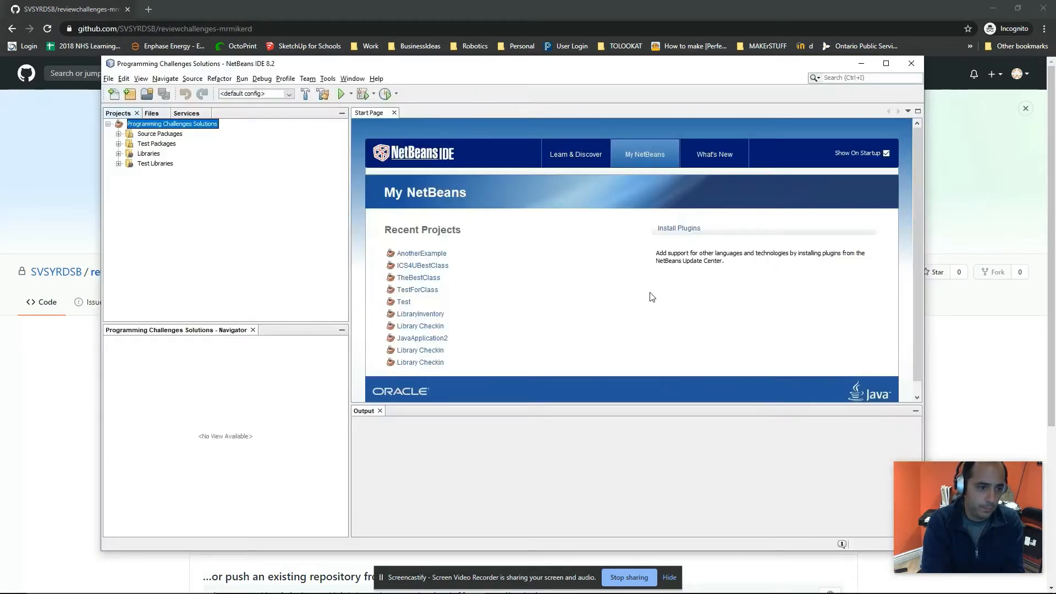
click(886, 63)
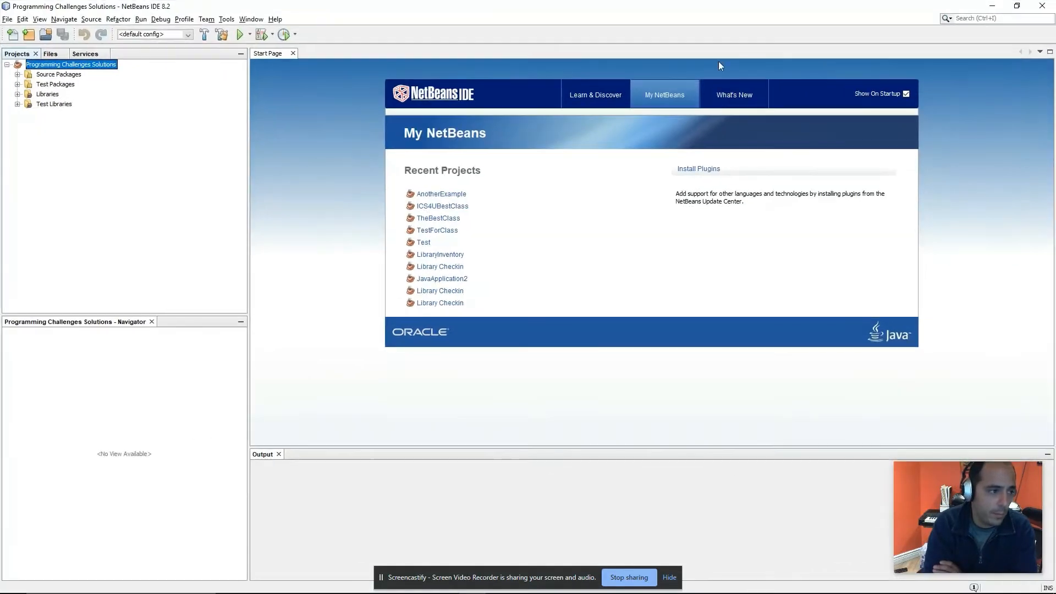
Step: Initialize a Git repository for the Programming Challenges Solutions project at its default root path
right_click(48, 69)
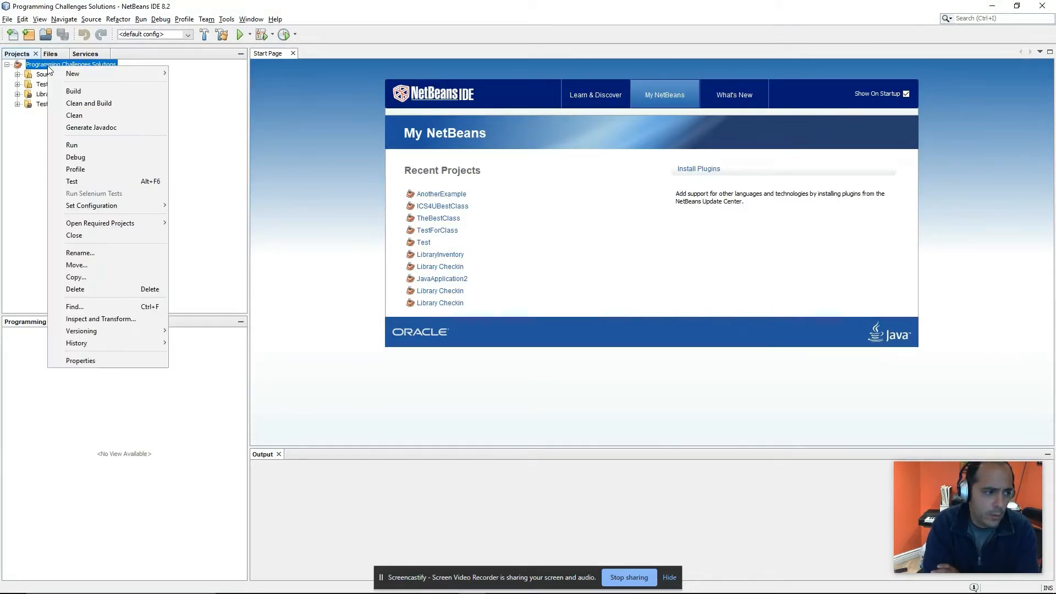
mouse_move(106, 332)
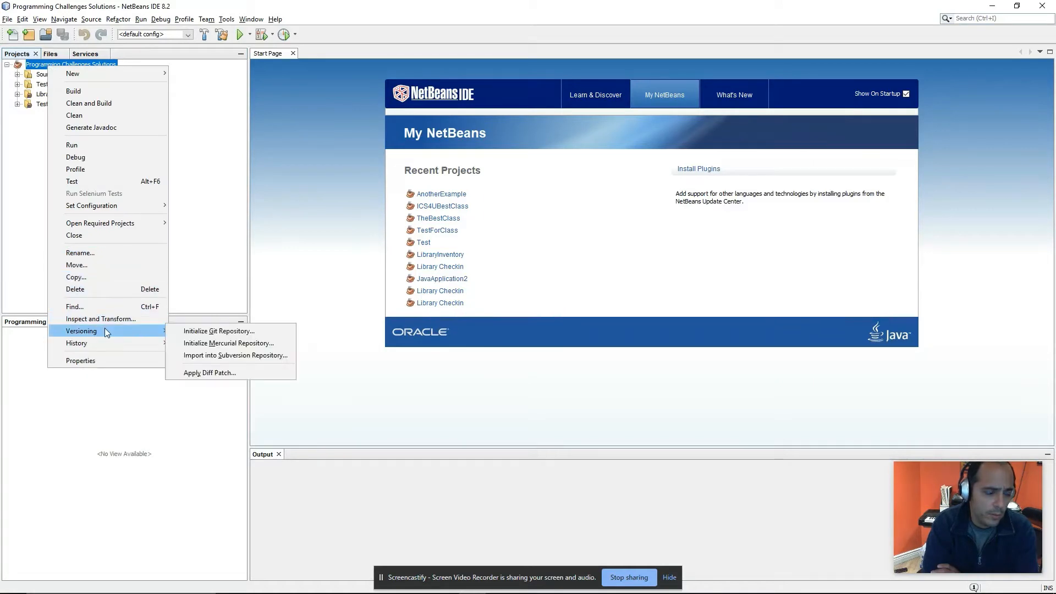
click(205, 332)
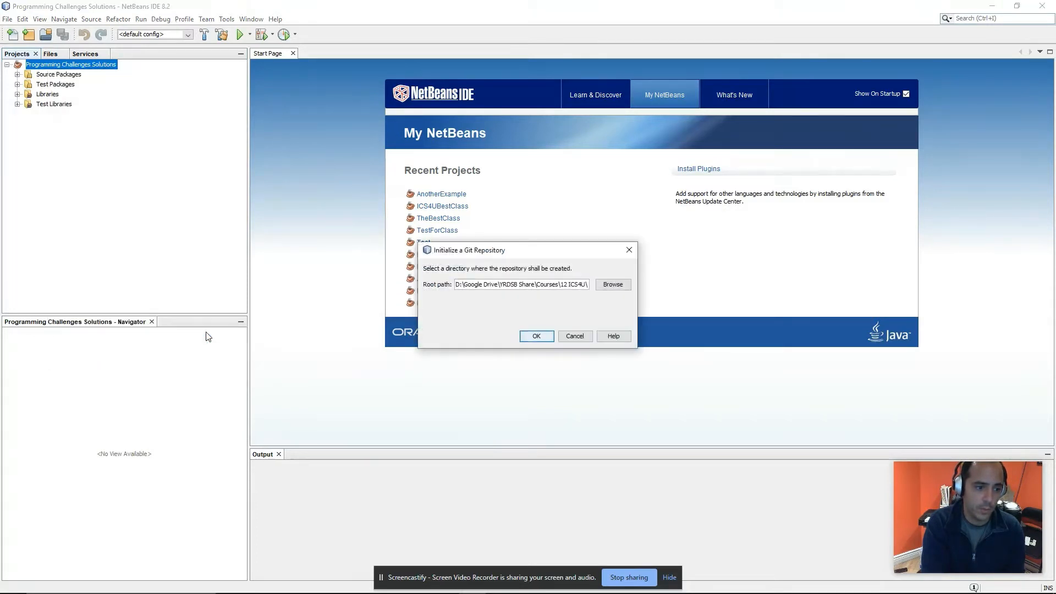
click(535, 336)
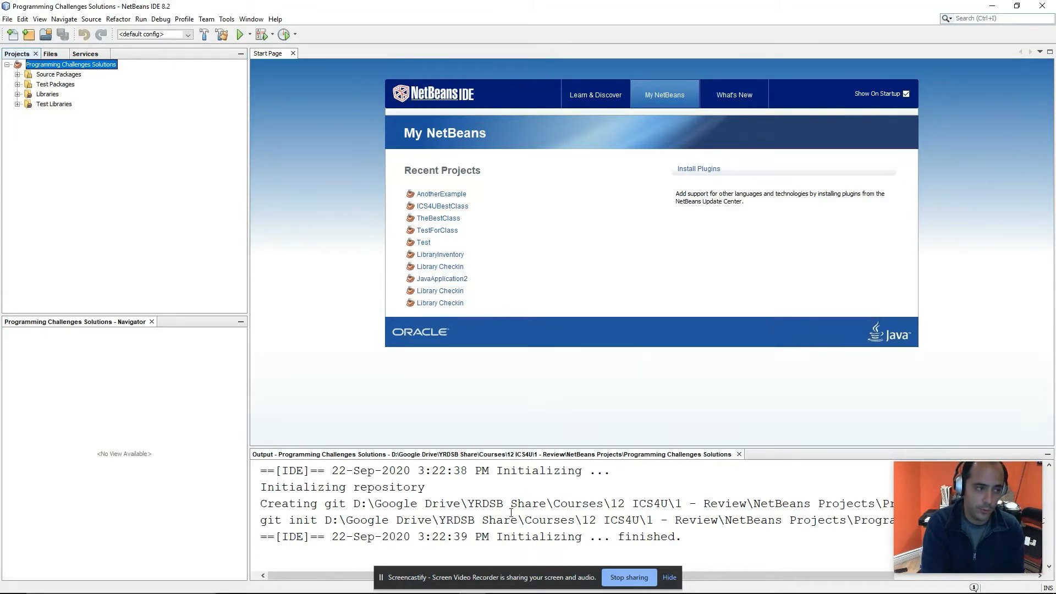
Step: Commit all project files with the message "Added problem 2 code" and set the default repository author
right_click(38, 70)
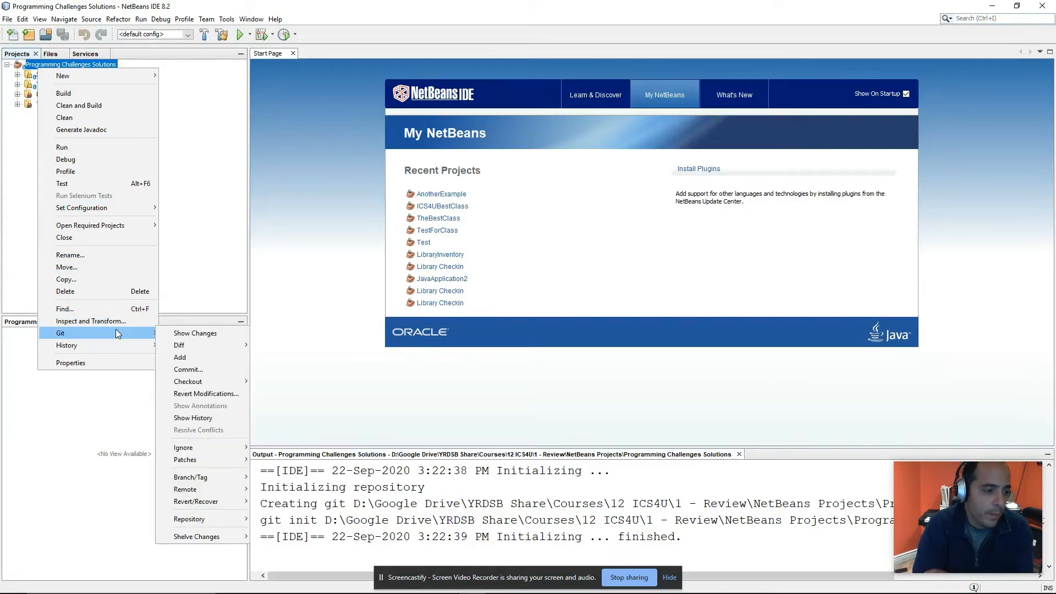
click(202, 373)
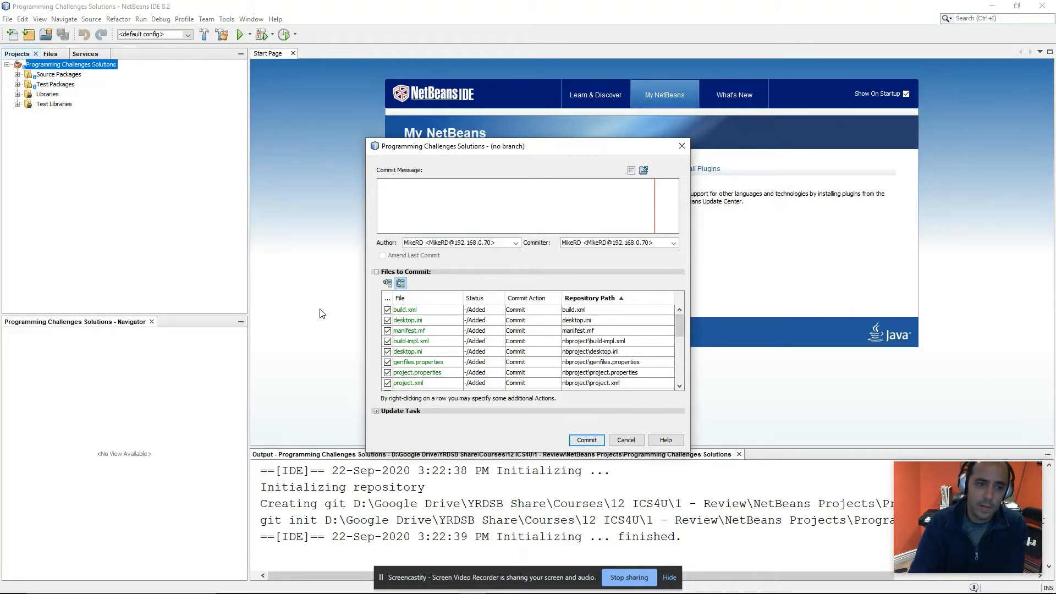
text(Today I)
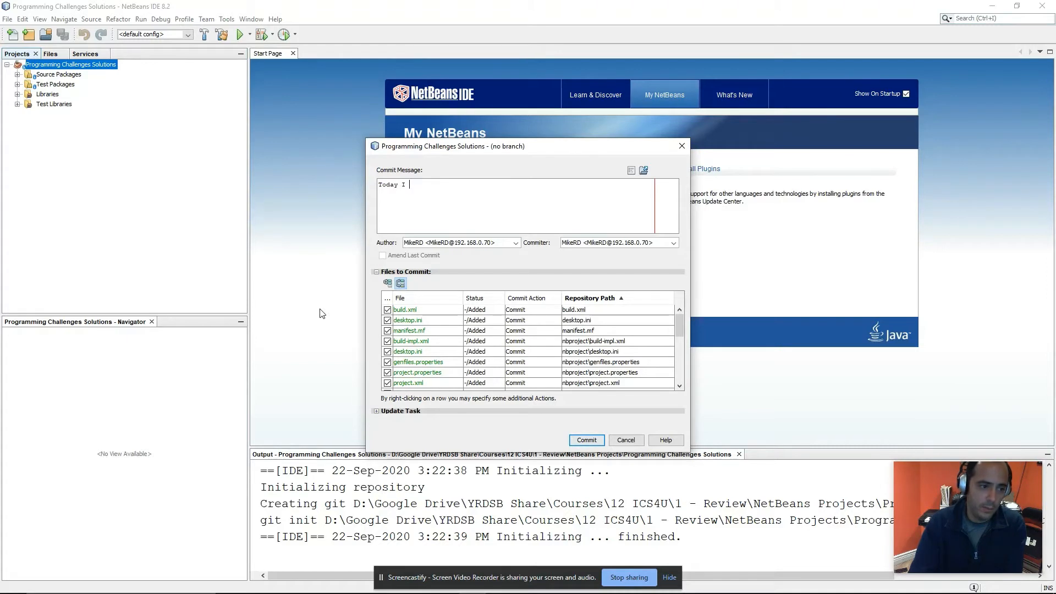
text(added )
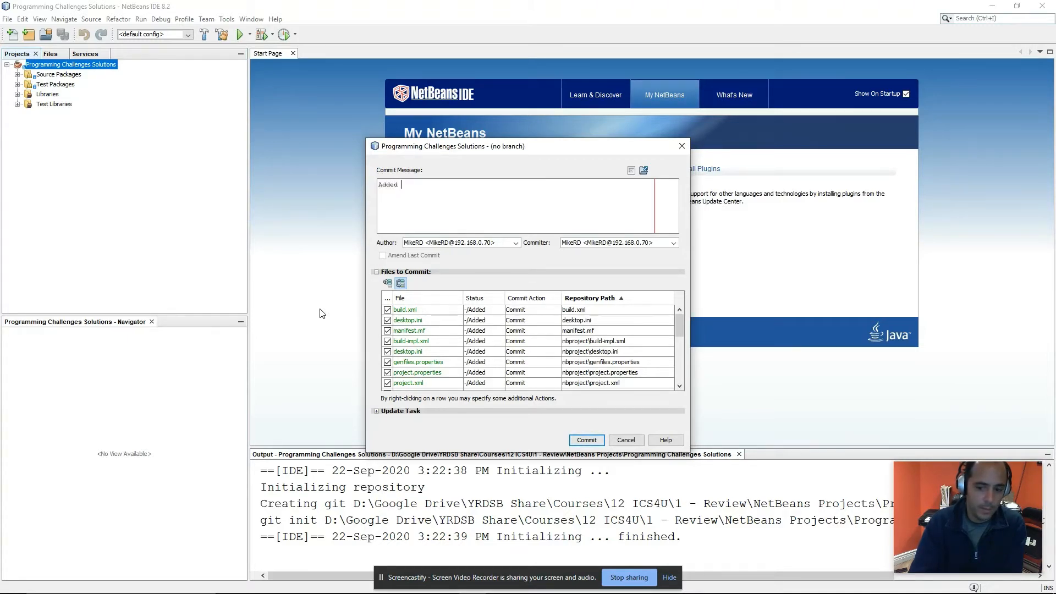
text(proble)
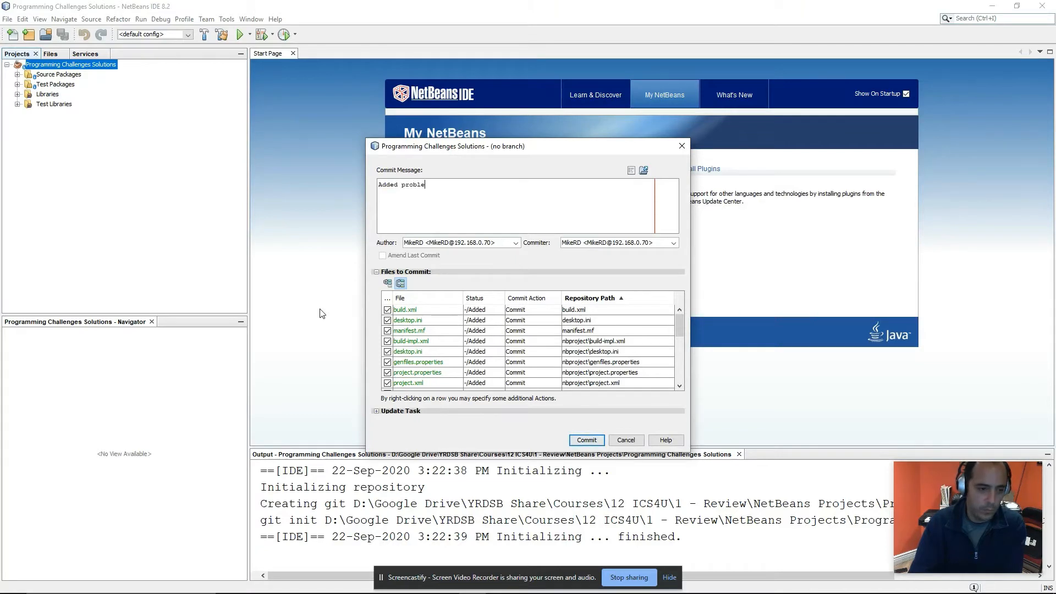
text(m 2 code)
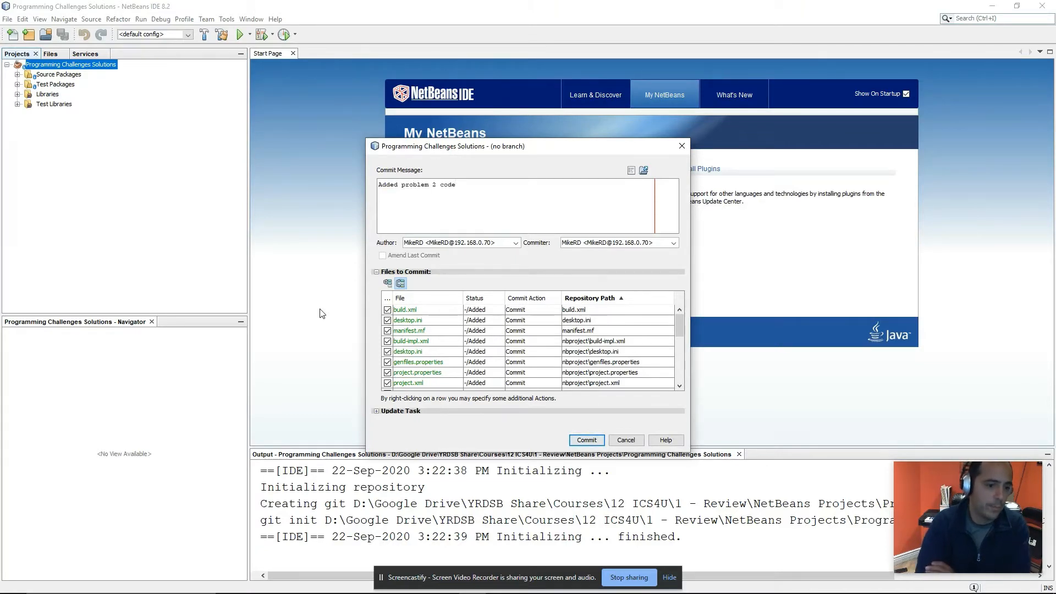
click(575, 442)
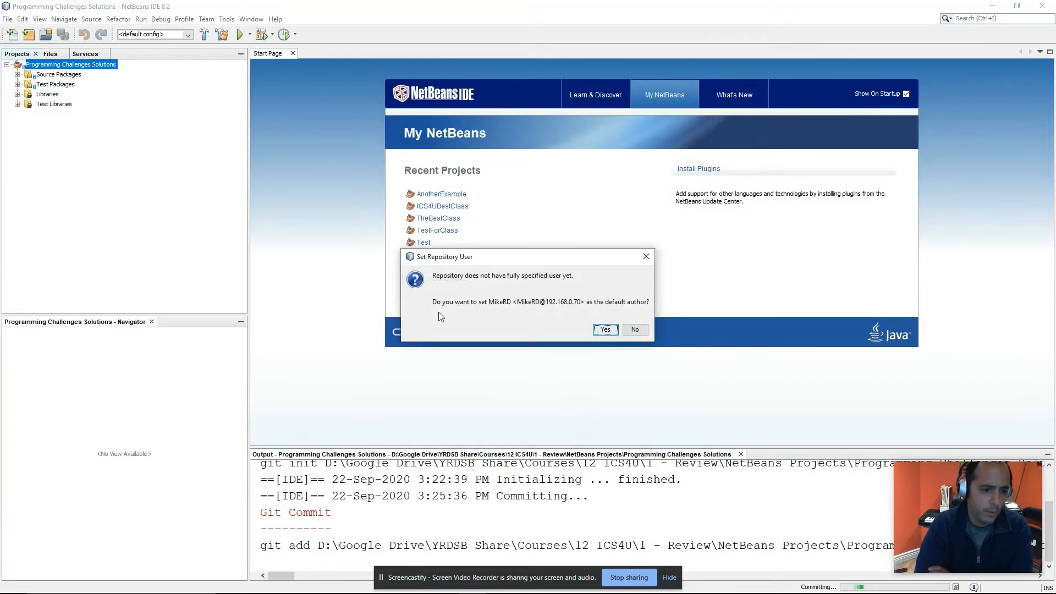
click(601, 331)
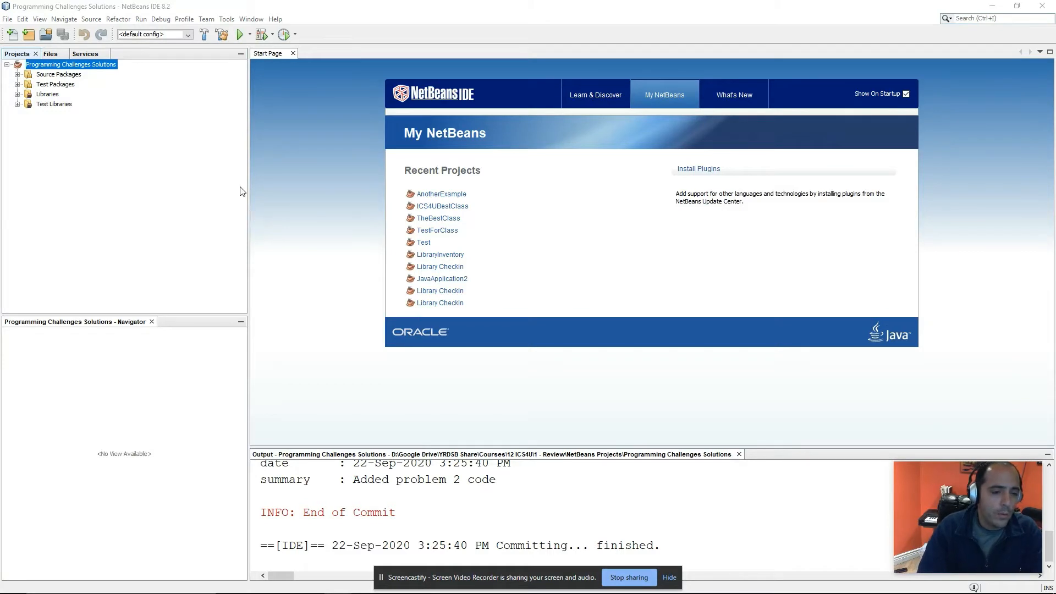
Step: Start a push to remote origin using the reviewchallenges-mrmikerd GitHub URL and the account's user credentials
right_click(57, 67)
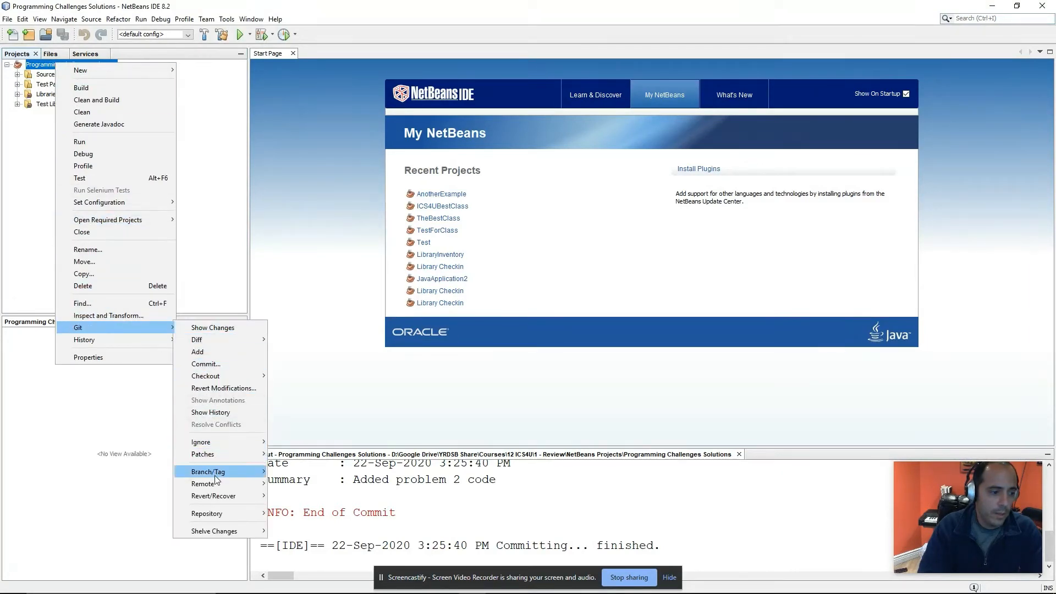
mouse_move(216, 482)
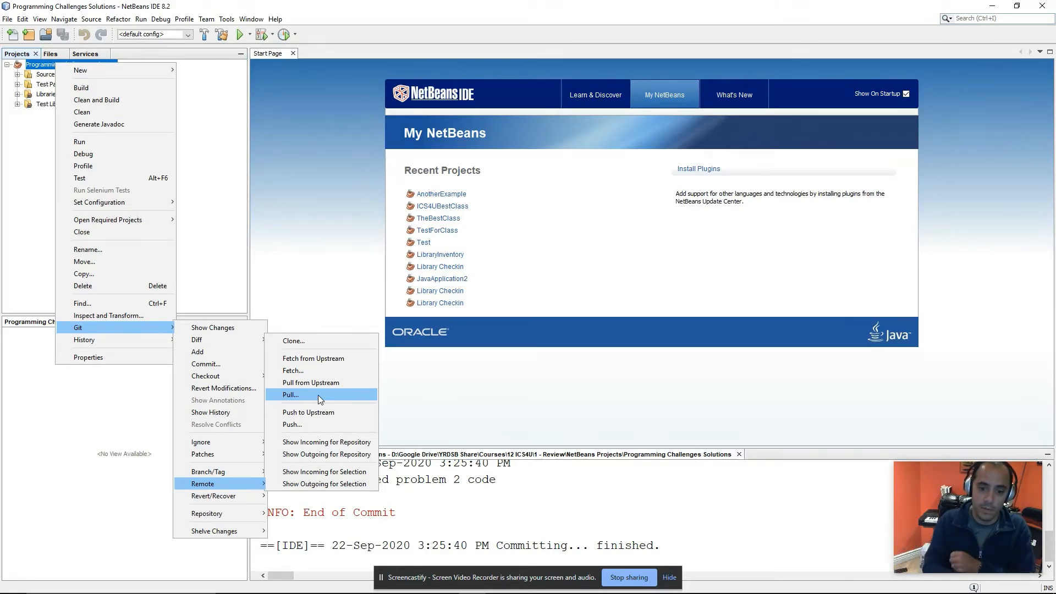
click(308, 424)
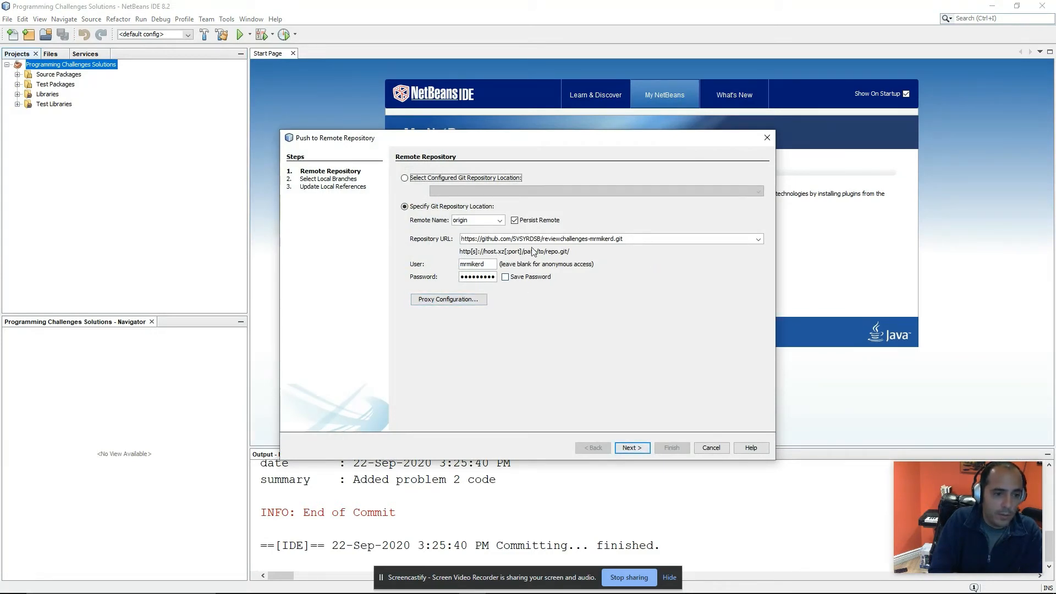
drag(629, 240, 463, 242)
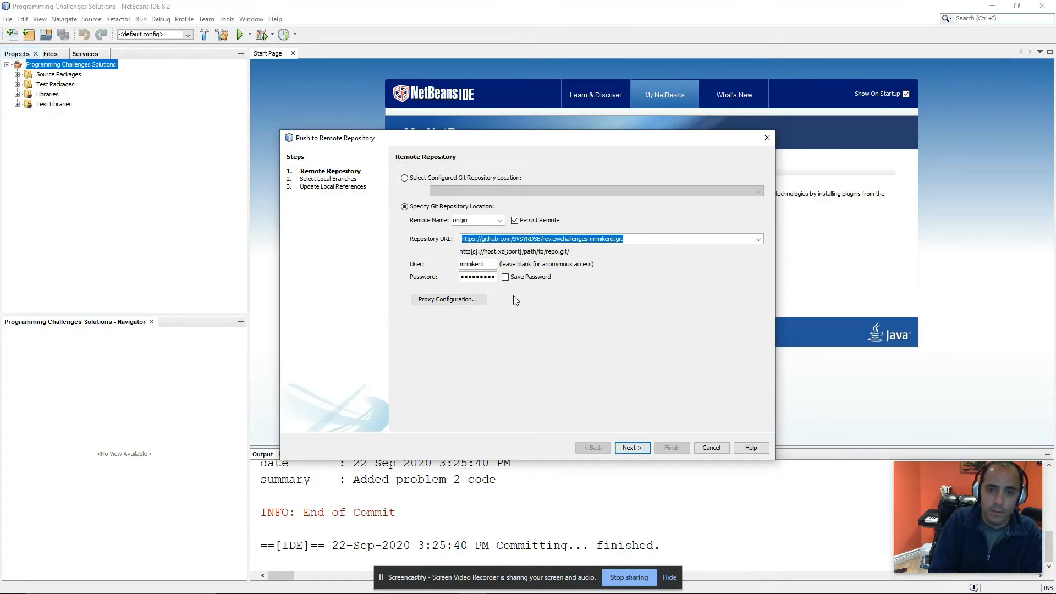
drag(488, 264, 460, 281)
click(491, 277)
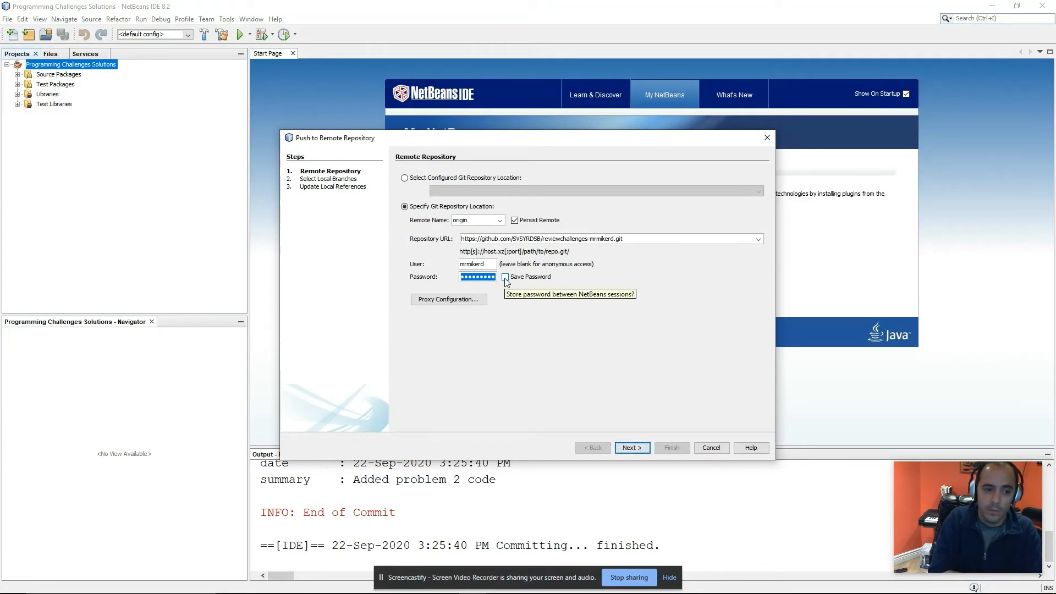
click(631, 447)
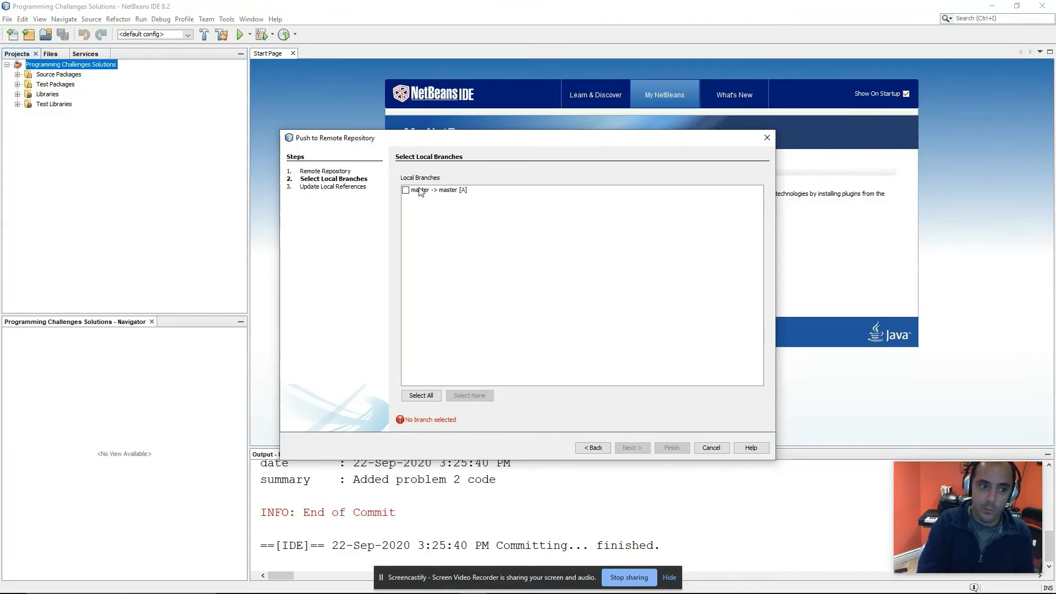
Step: Push the master branch to origin/master and set master to track the remote branch
click(406, 190)
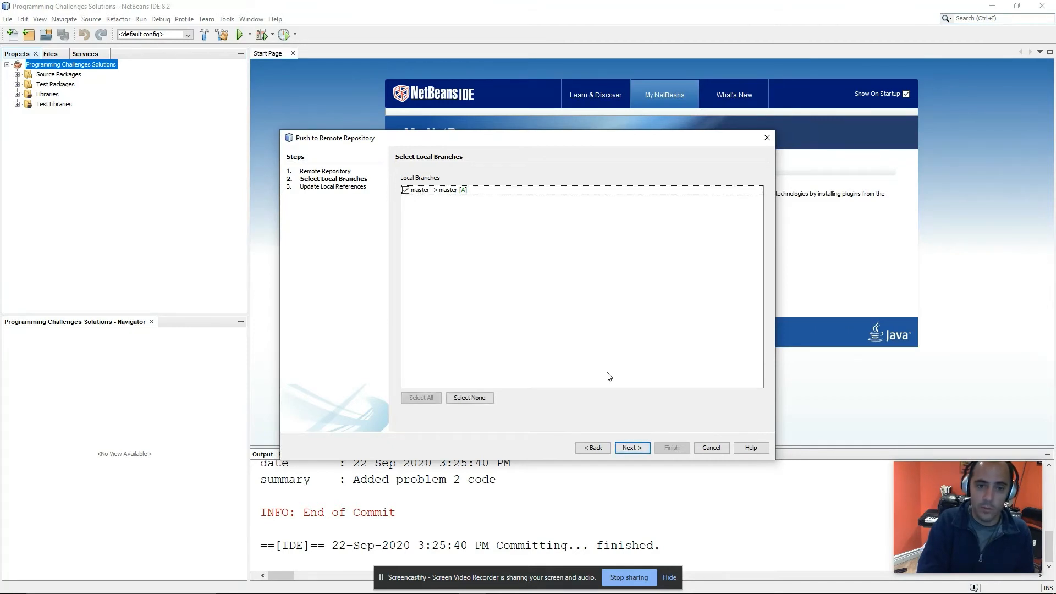
click(639, 448)
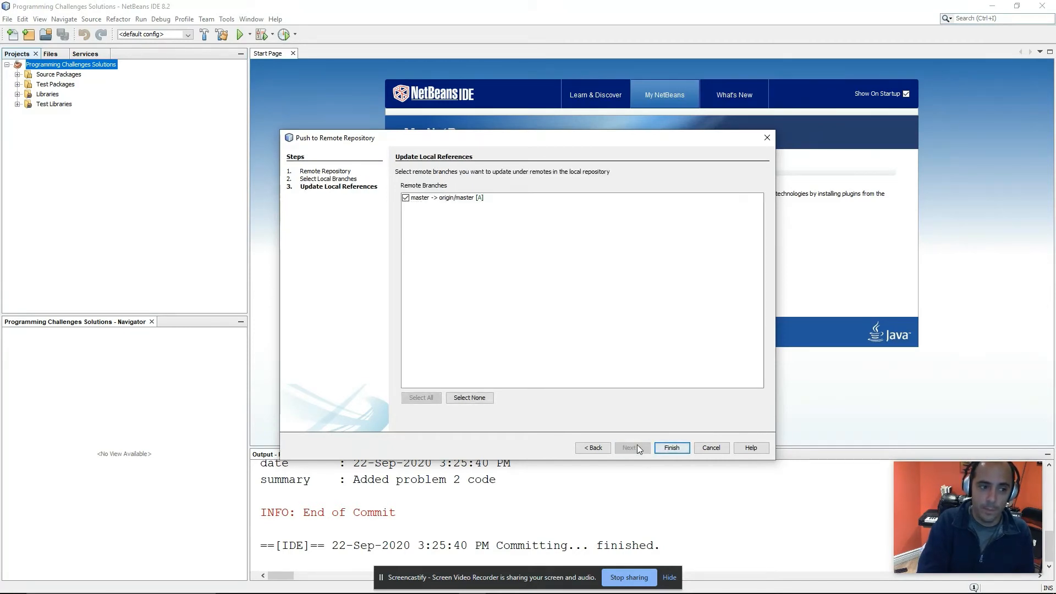
click(672, 448)
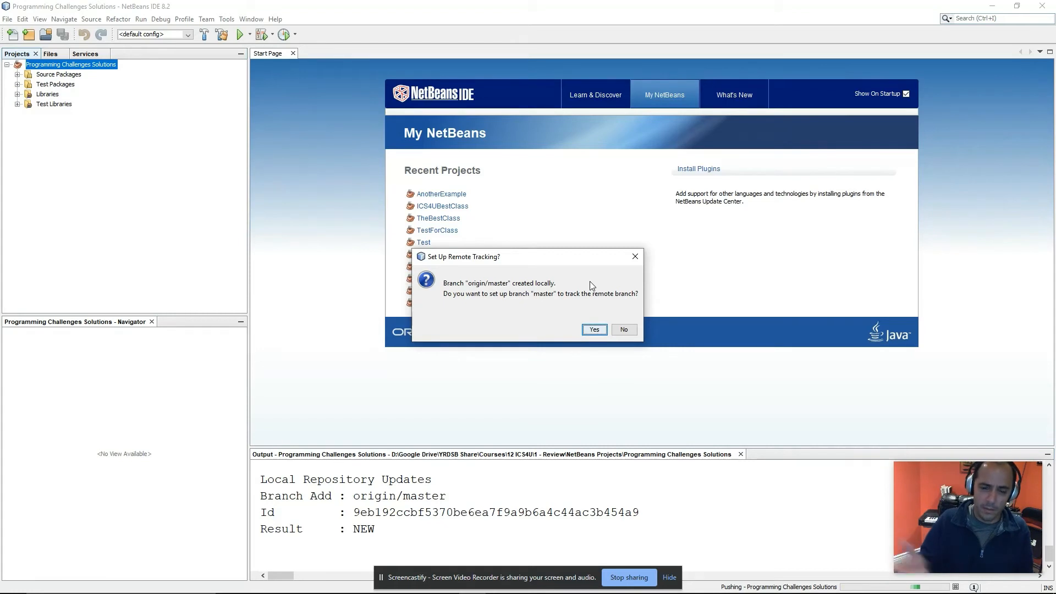
click(590, 328)
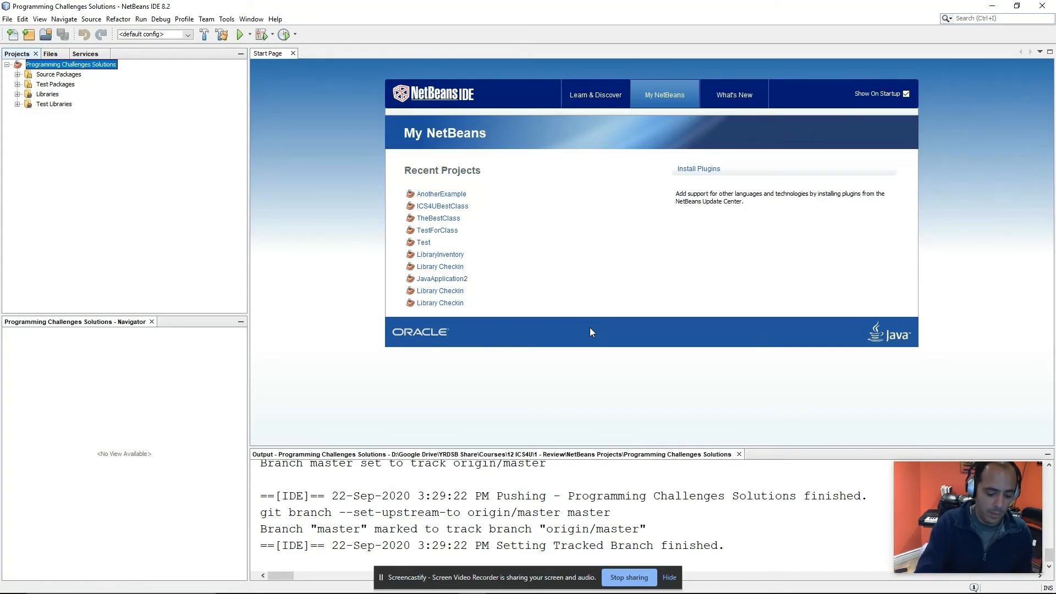
Step: Reload the GitHub repository page and browse the pushed src and test folders
key(alt+Tab)
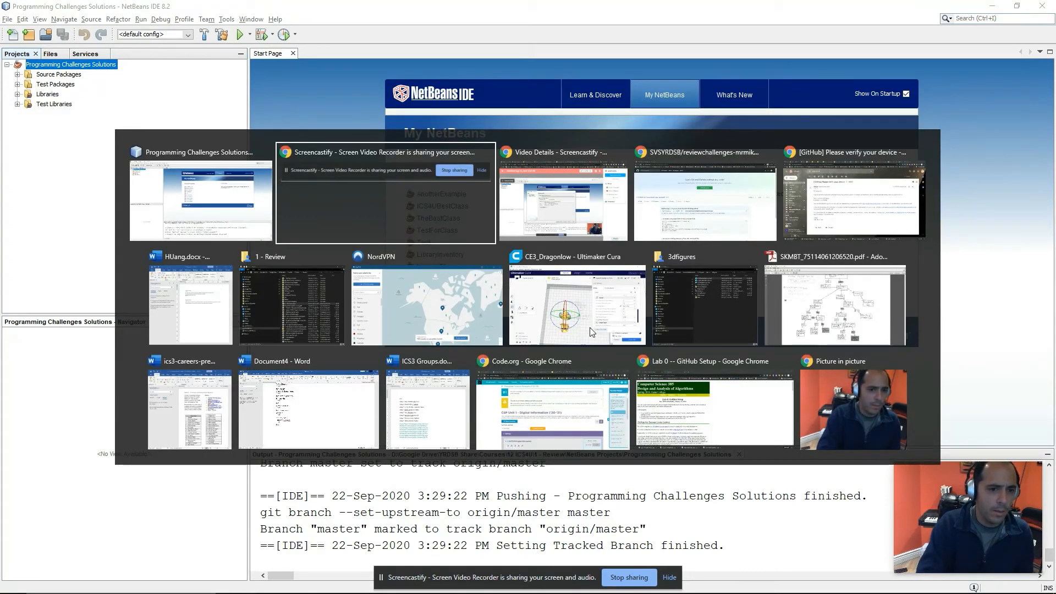
key(alt+Tab)
key(alt+Tab)
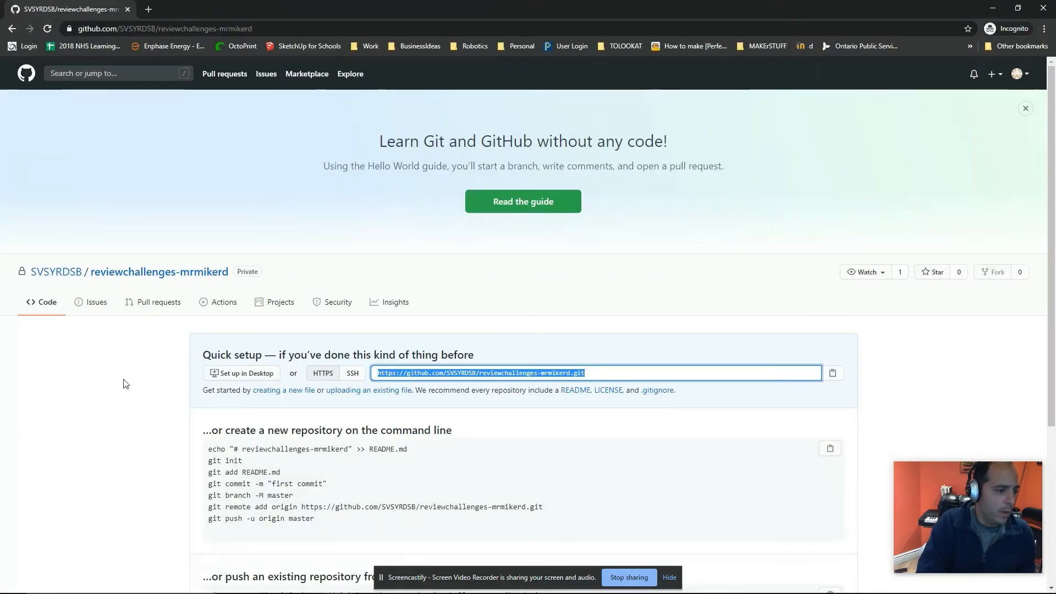
click(50, 29)
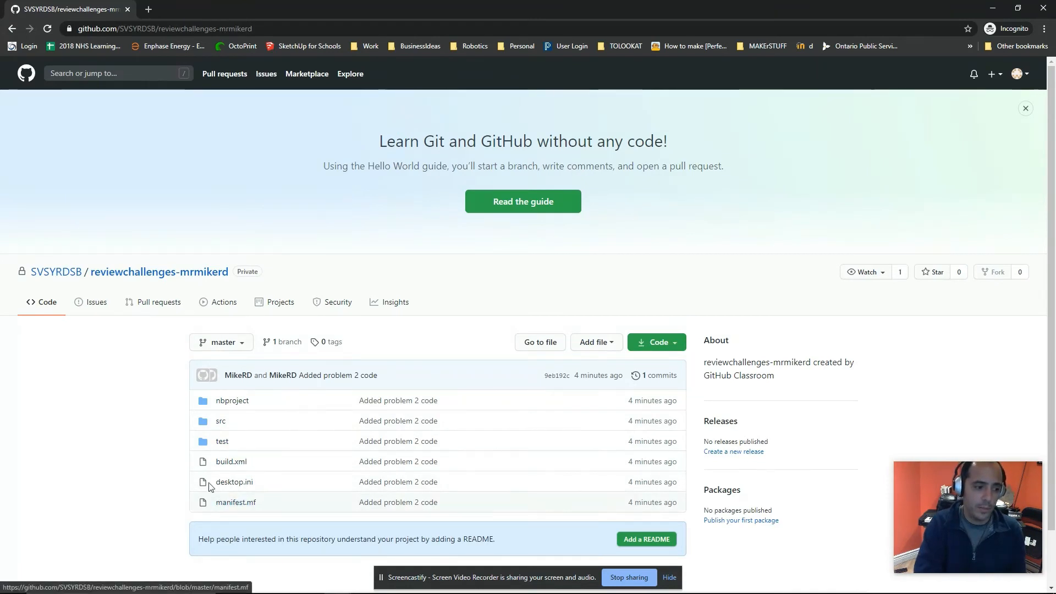
click(223, 420)
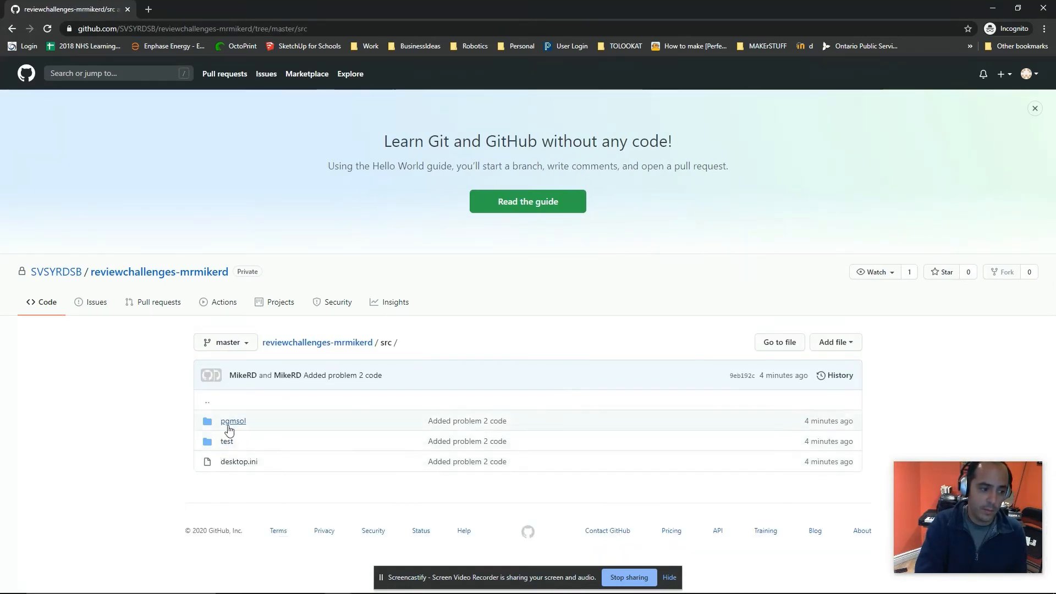
click(225, 442)
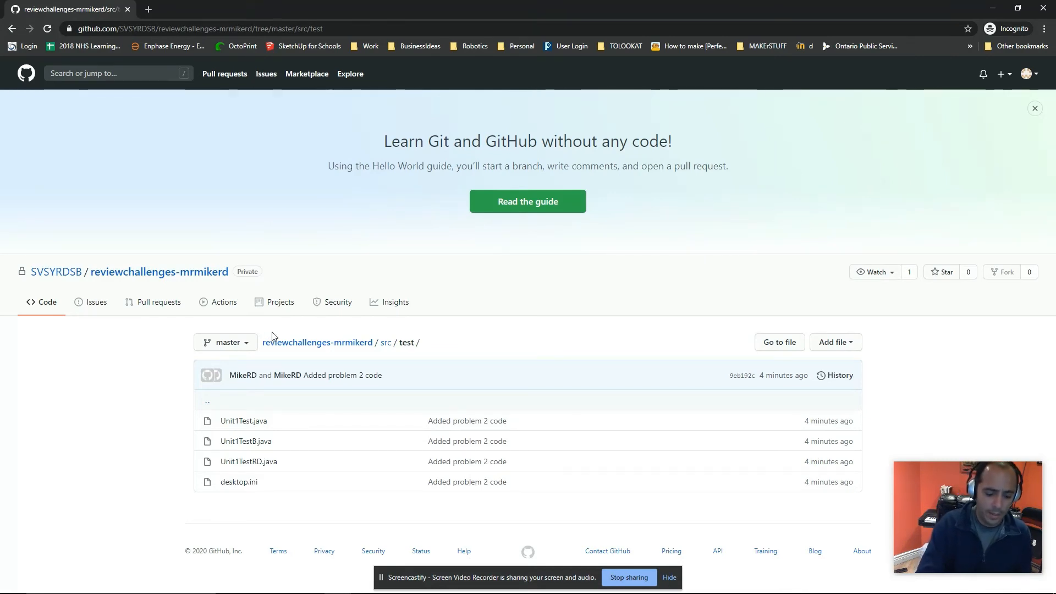
Step: Start cloning a repository by pasting the GitHub clone URL into the Clone Repository dialog
key(alt+Tab)
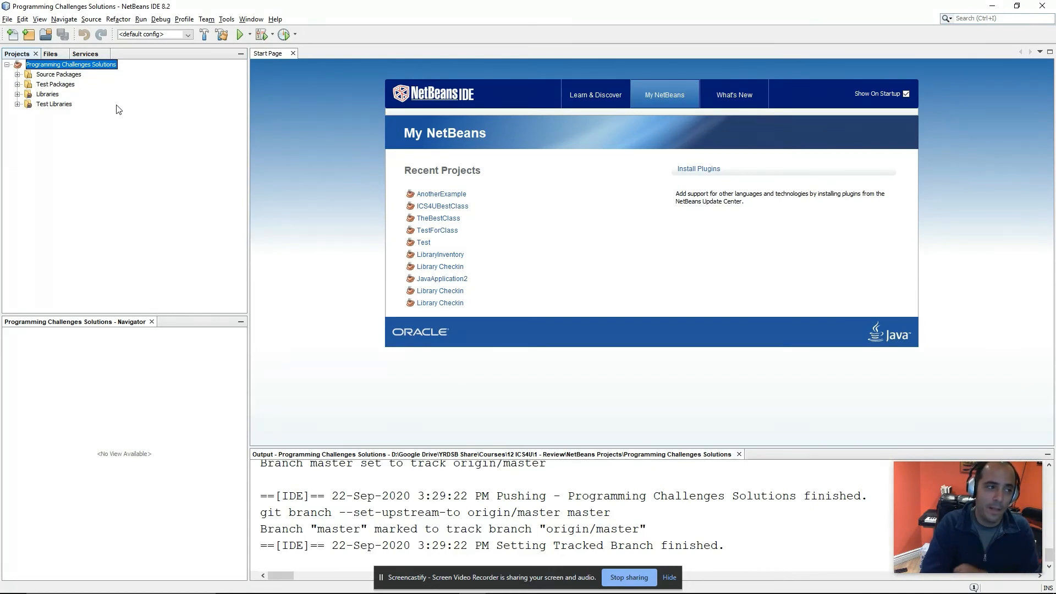
click(203, 21)
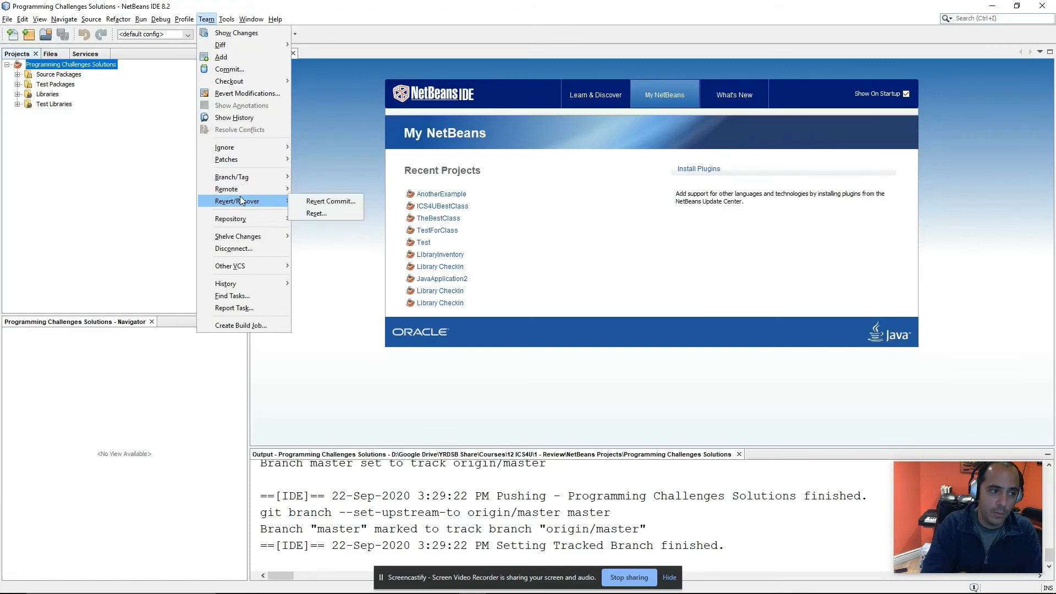
mouse_move(242, 190)
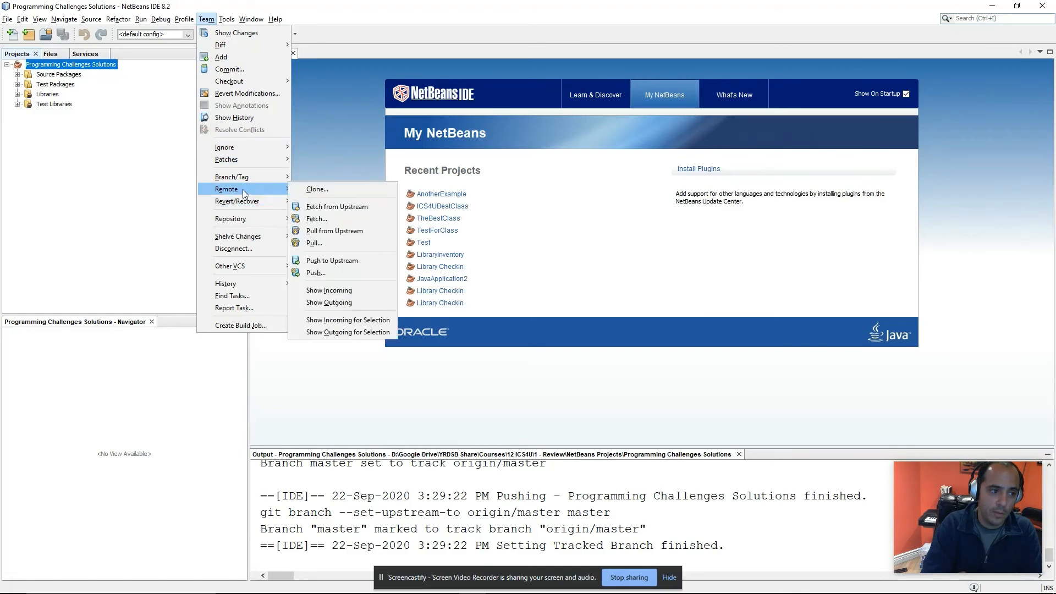
click(316, 189)
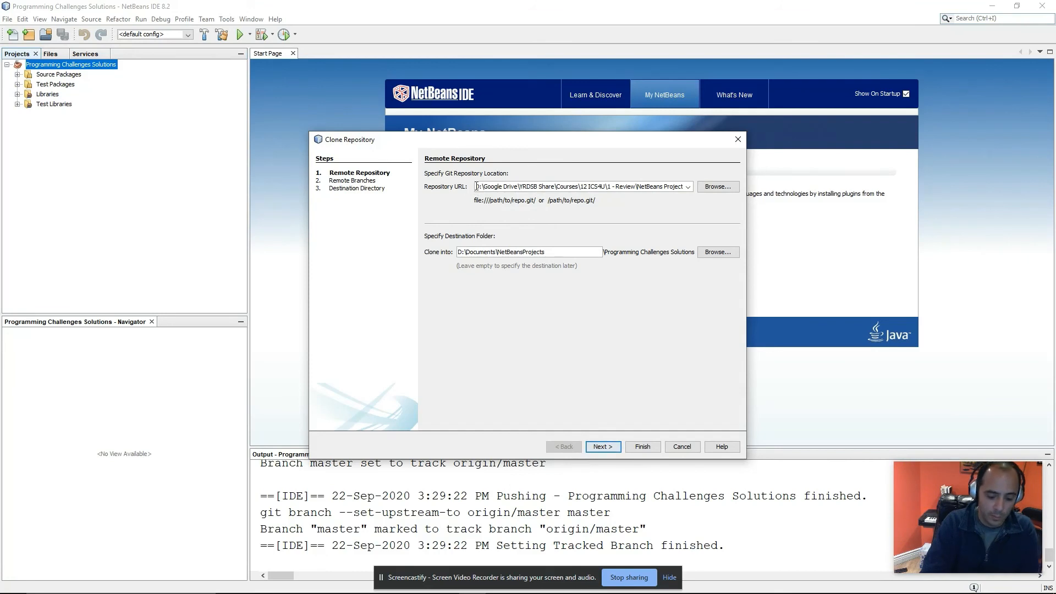
key(ctrl+a)
key(ctrl+v)
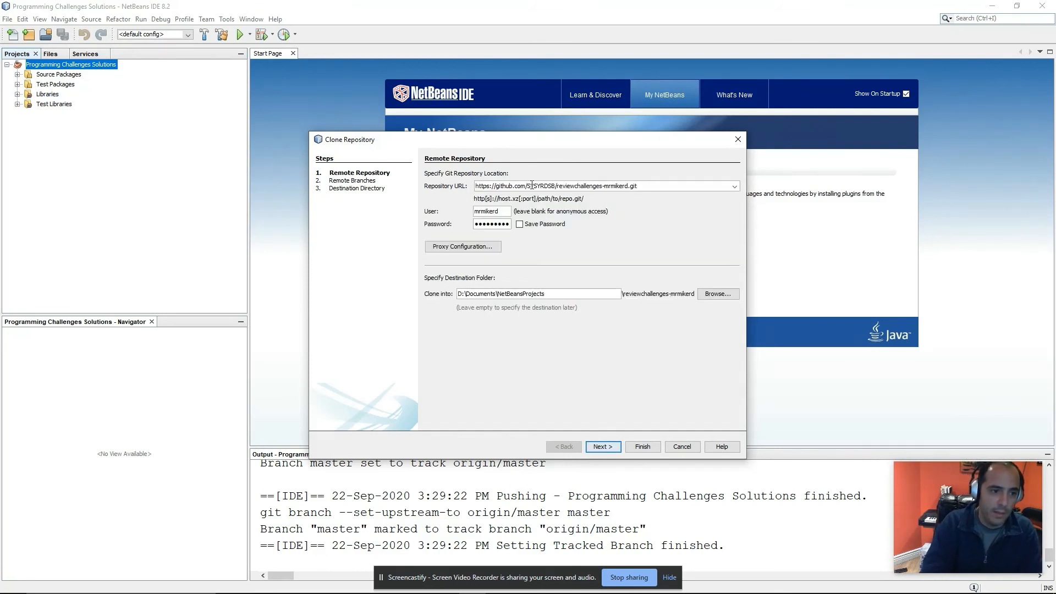